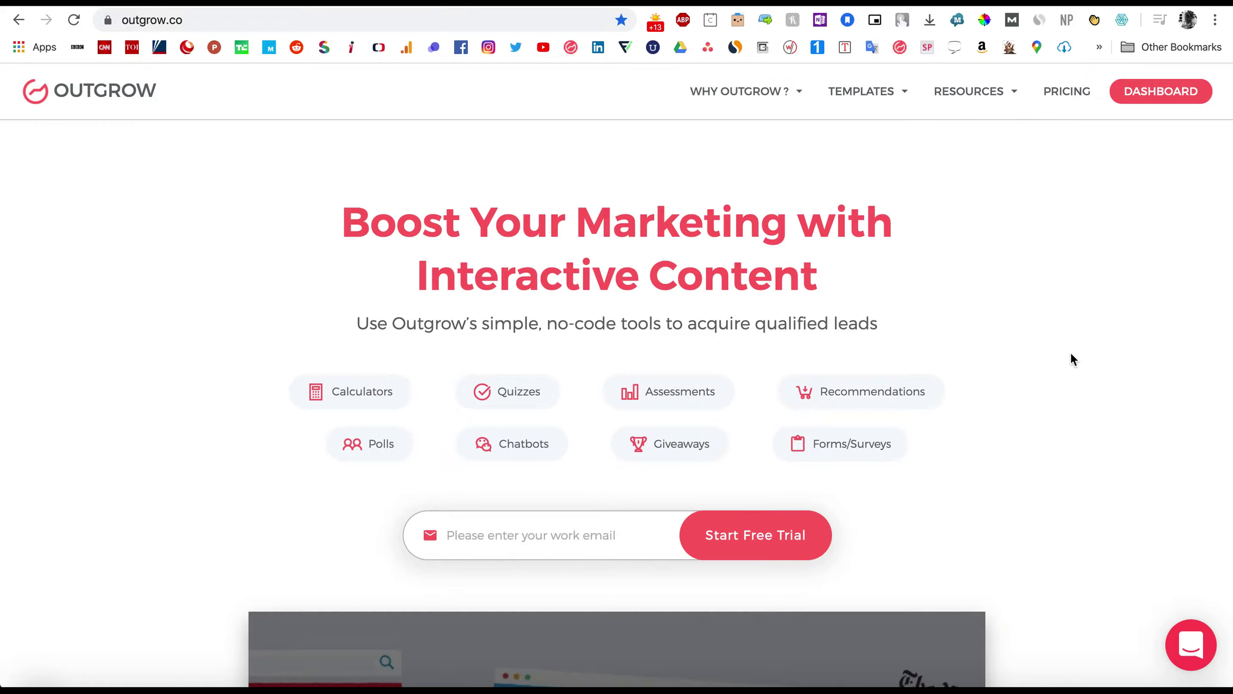
Scroll the calculator preview down to the age, pre-existing conditions and country questions
mouse_move(882, 95)
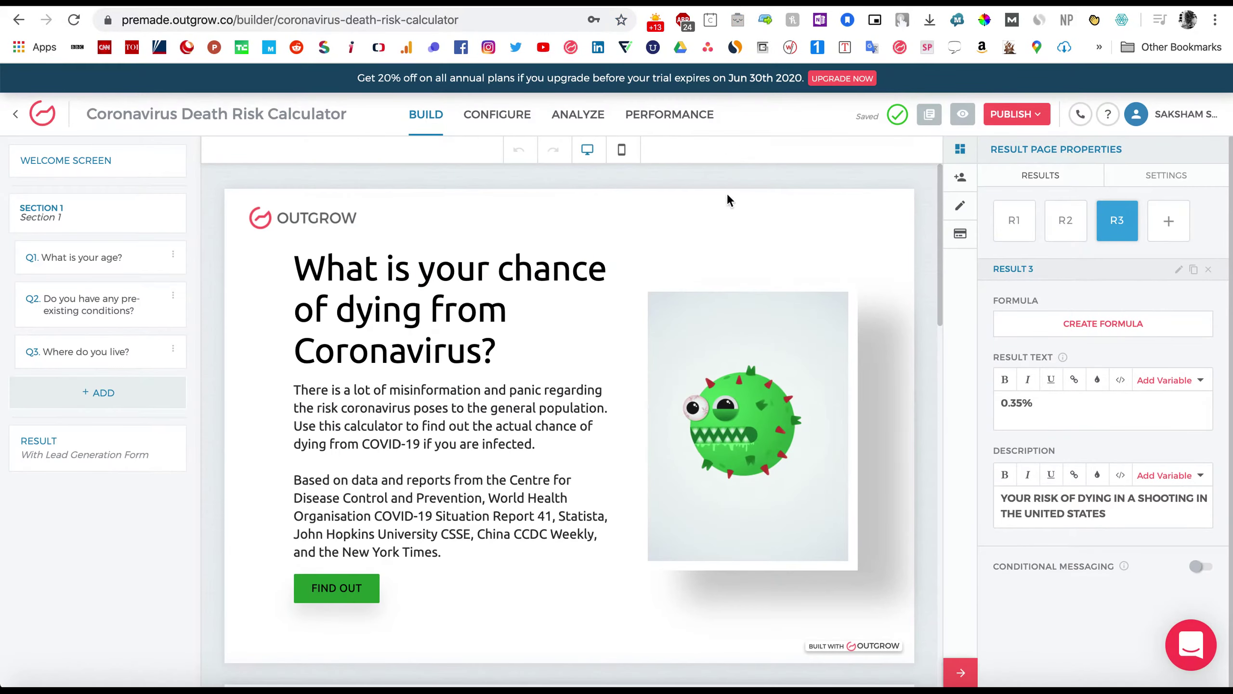
scroll(730, 268, down, 5)
scroll(729, 268, up, 5)
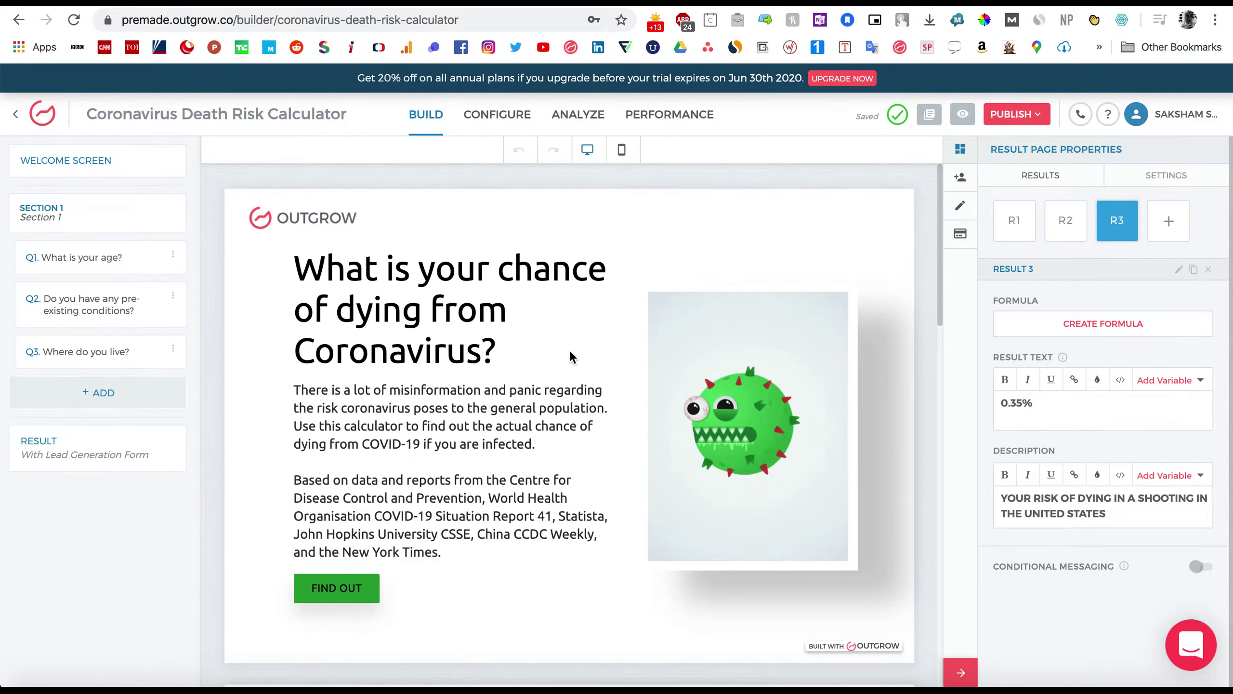
scroll(569, 357, down, 4)
scroll(569, 357, down, 3)
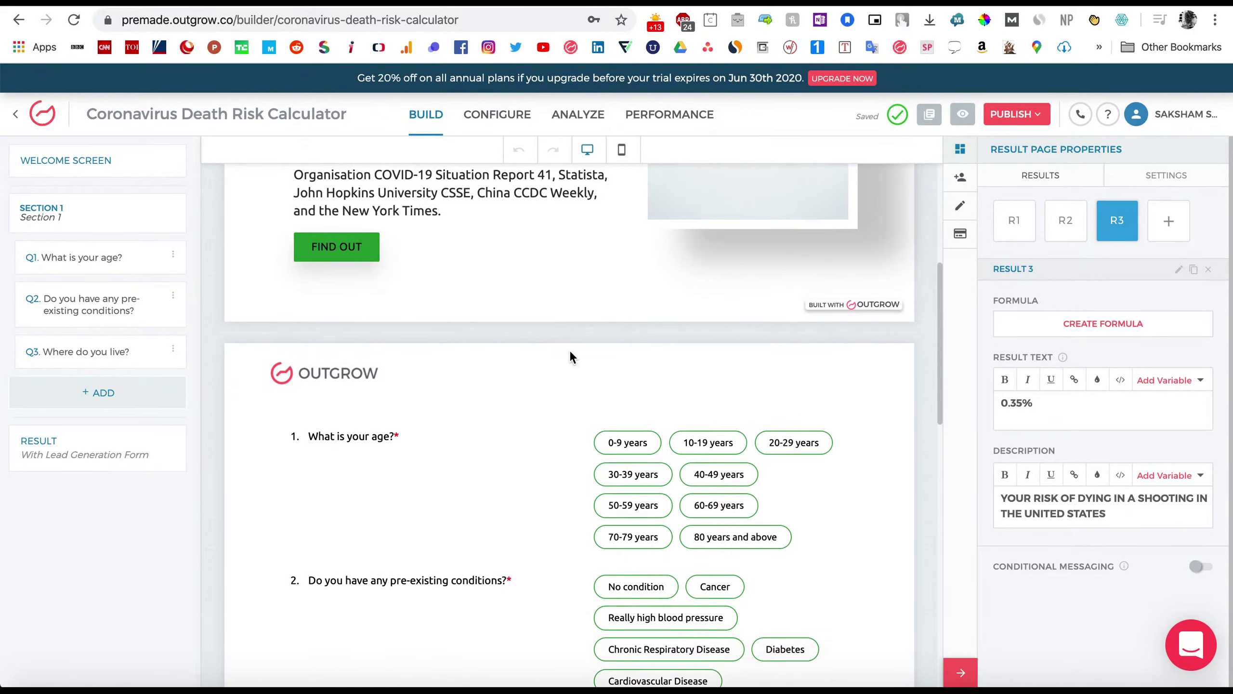
scroll(569, 357, down, 10)
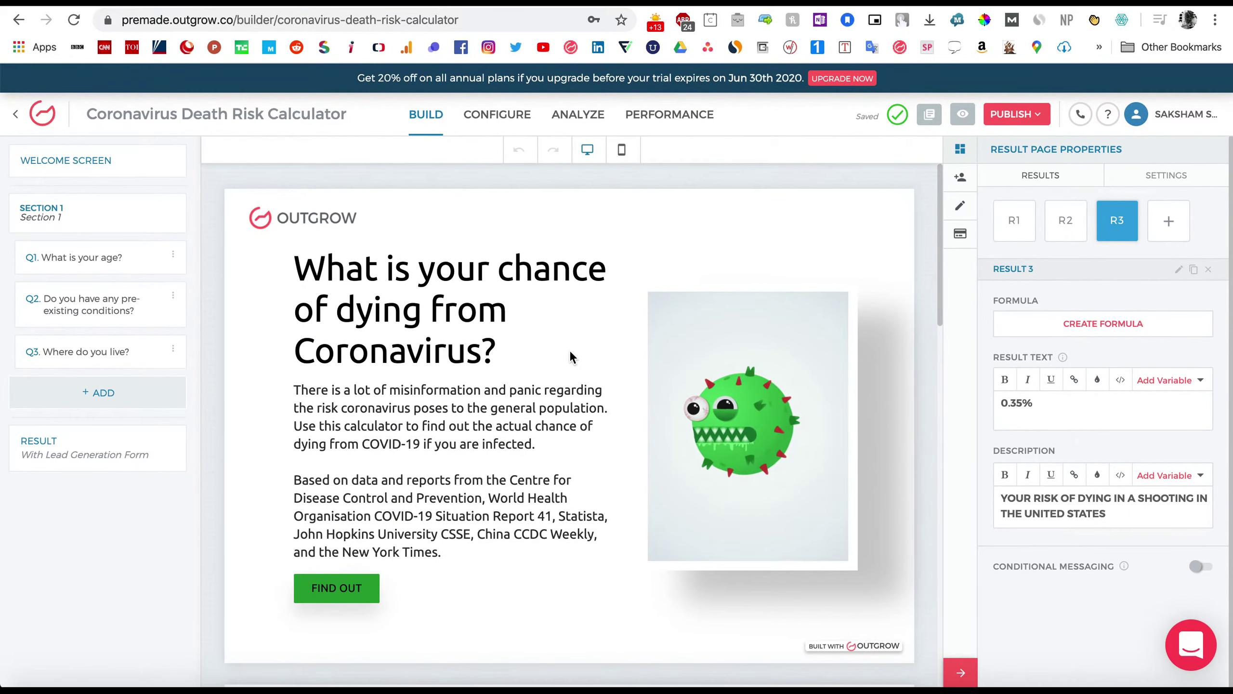
scroll(571, 354, down, 5)
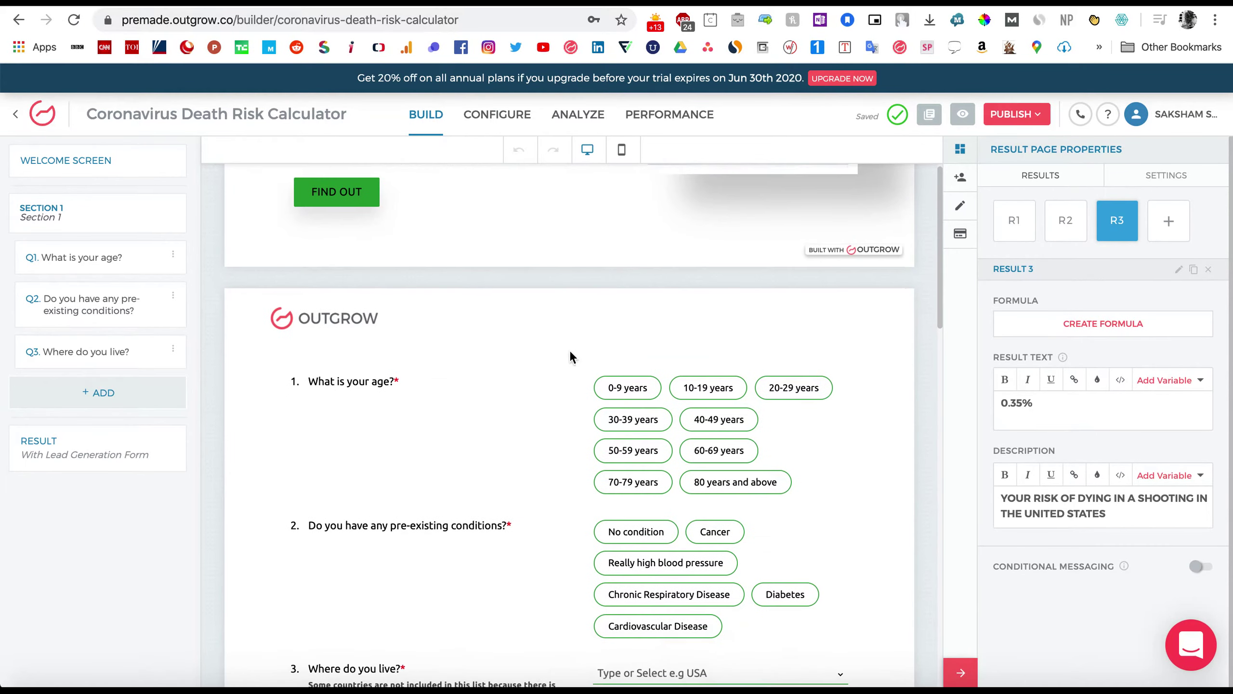
scroll(569, 357, down, 2)
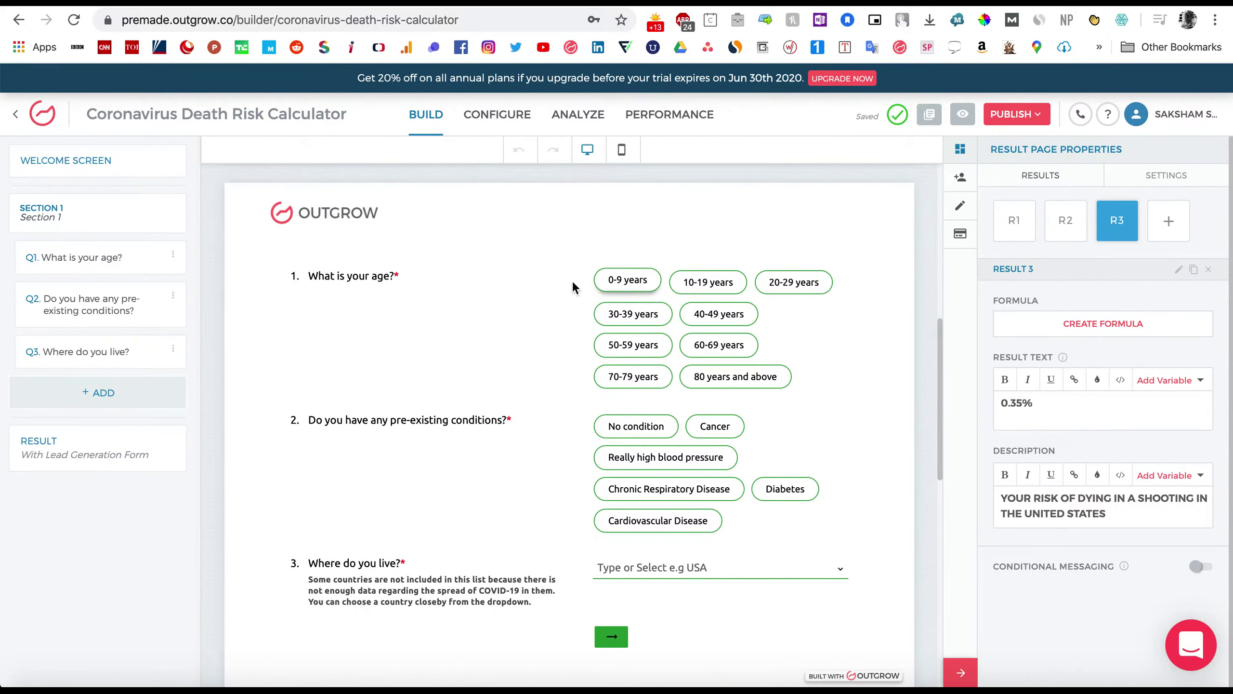
scroll(529, 331, down, 2)
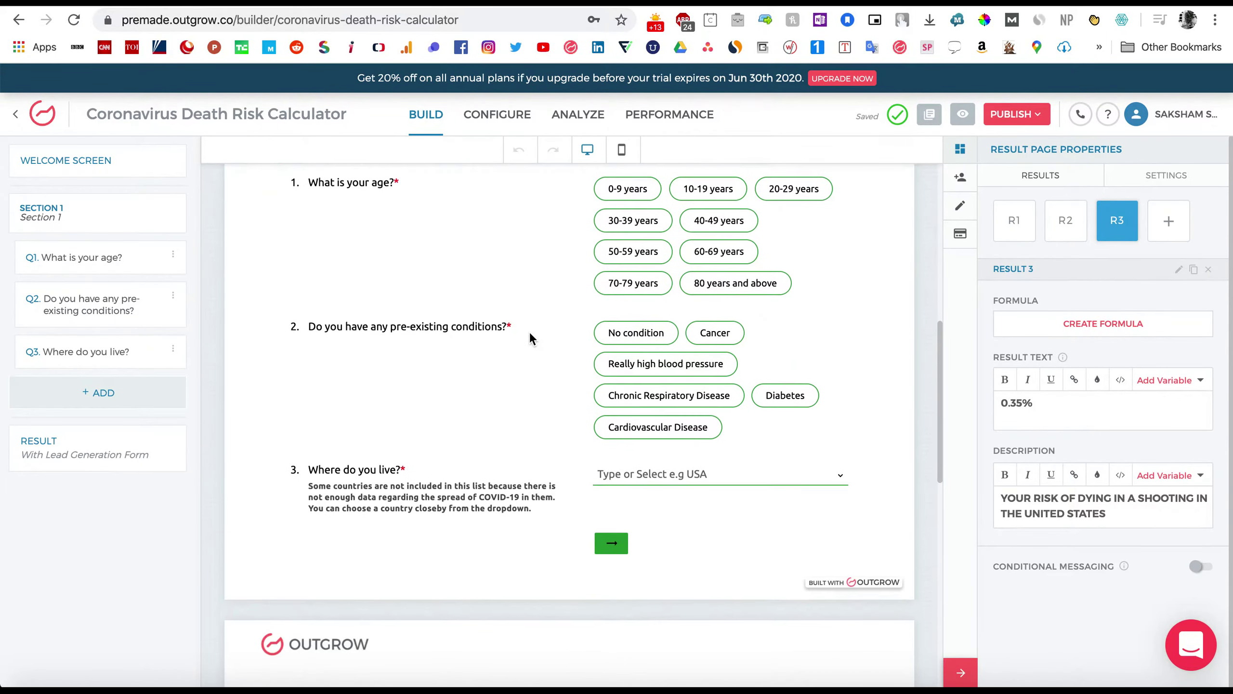
click(483, 322)
scroll(1090, 449, down, 5)
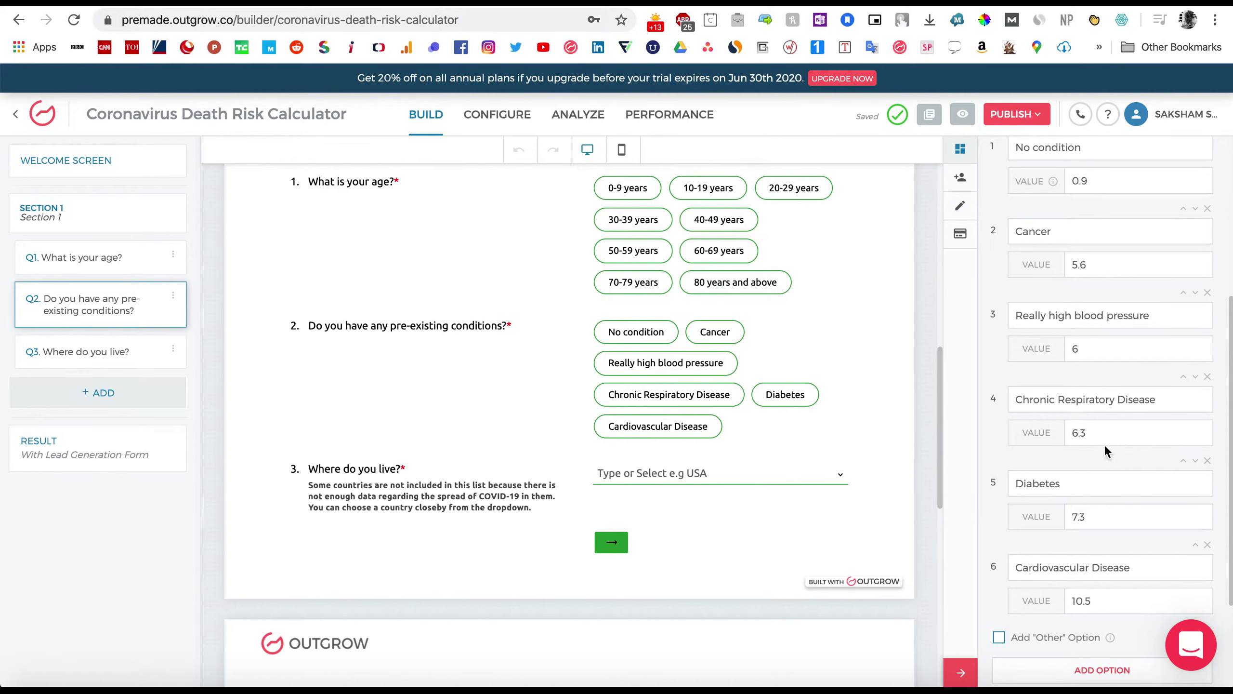
scroll(1105, 444, up, 5)
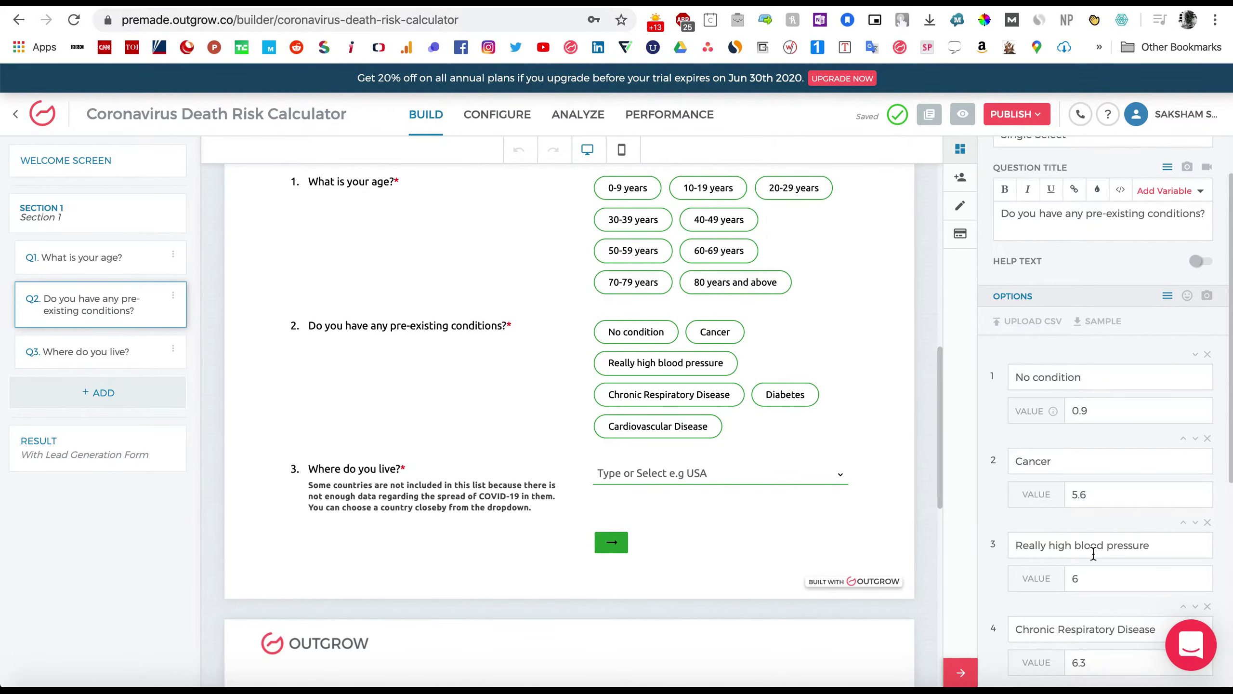
scroll(1093, 554, down, 5)
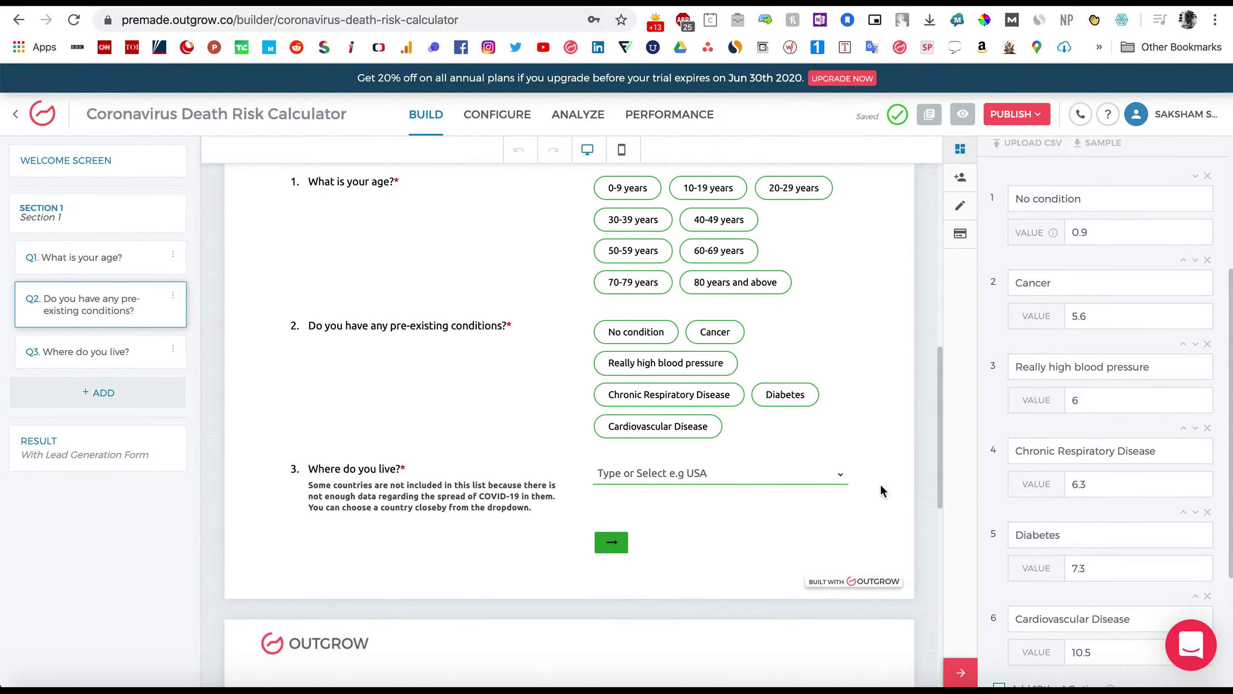
scroll(863, 479, up, 8)
scroll(862, 479, down, 3)
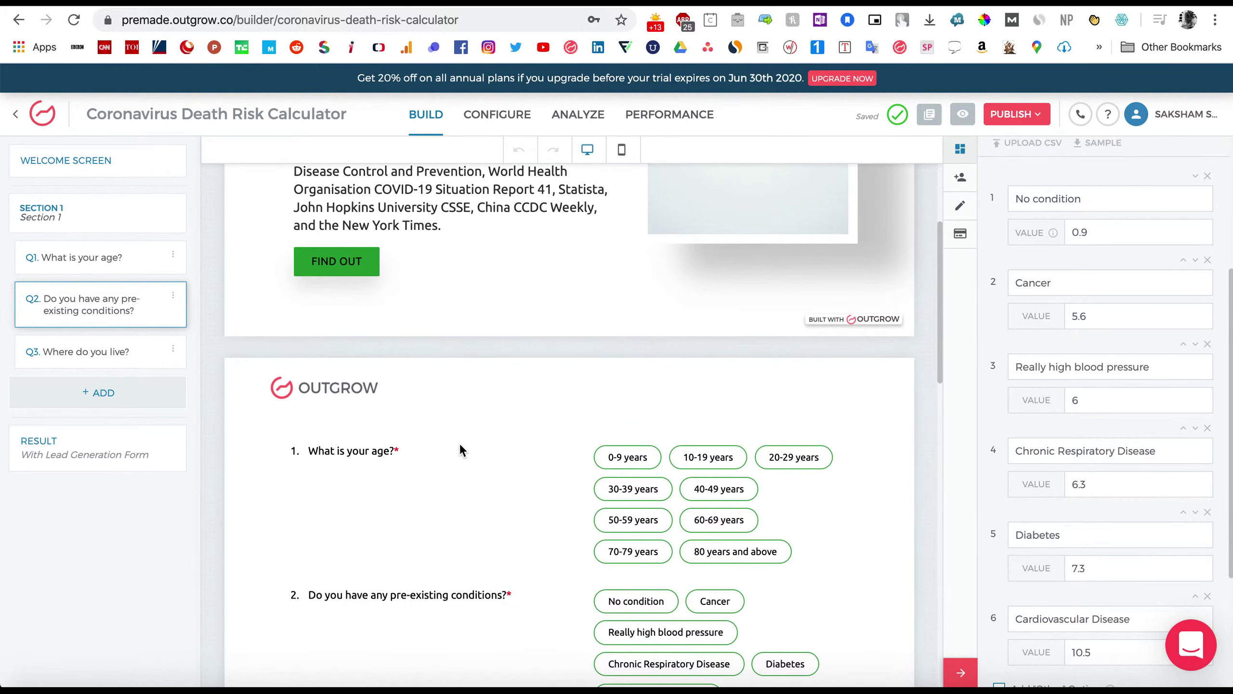
click(383, 446)
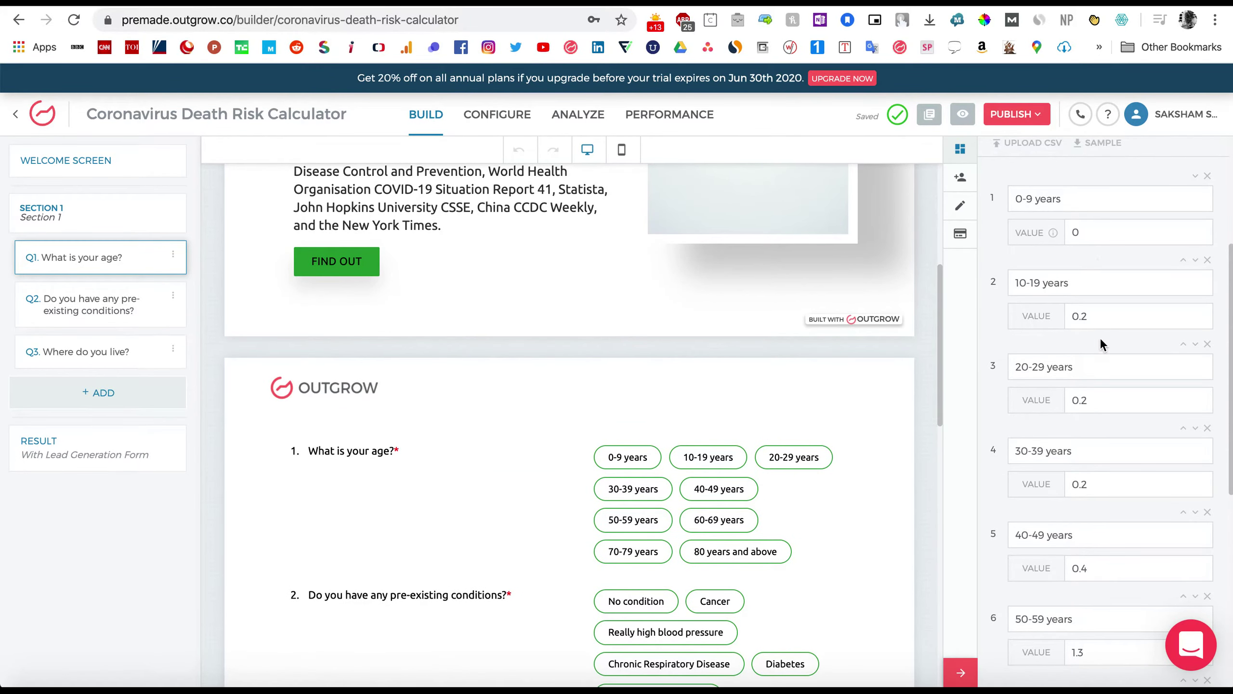
scroll(648, 465, up, 1)
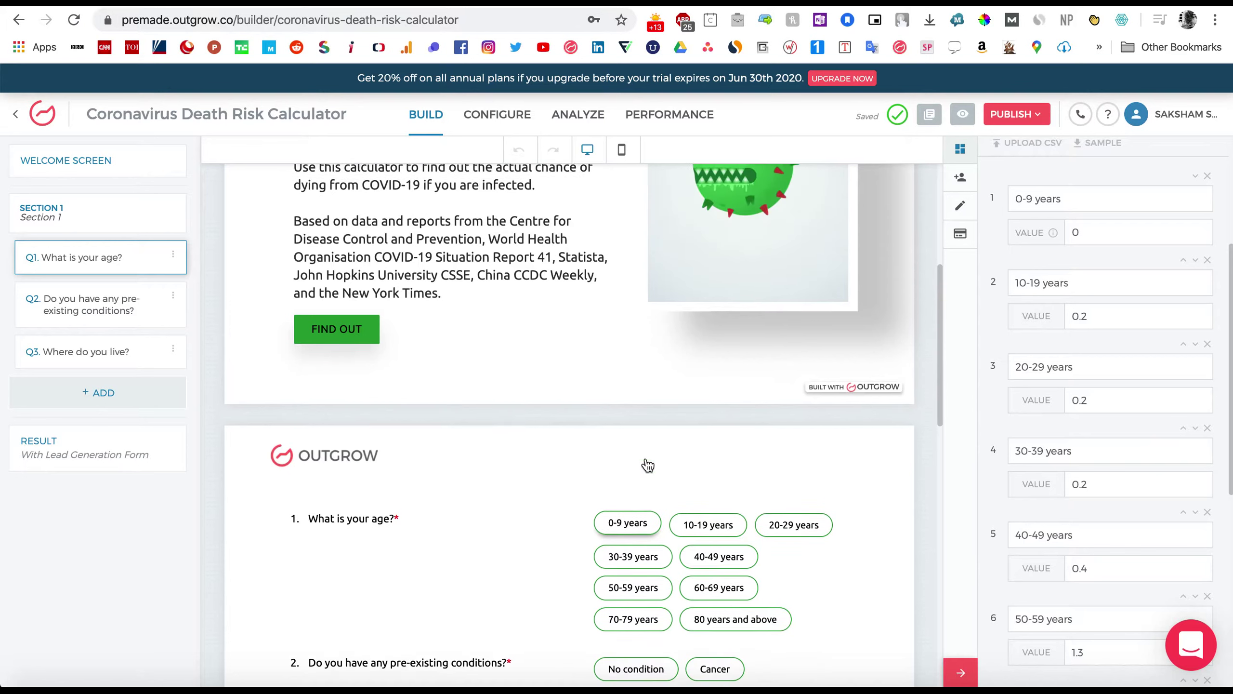
scroll(648, 465, up, 1)
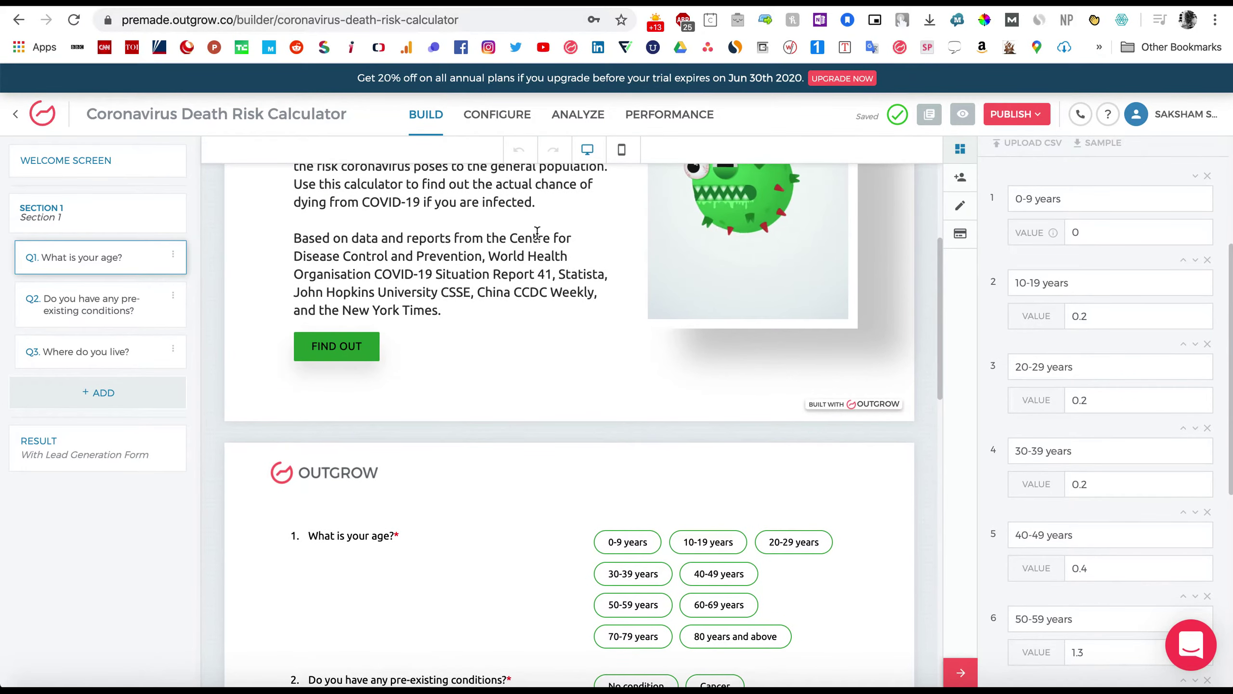
scroll(602, 332, down, 7)
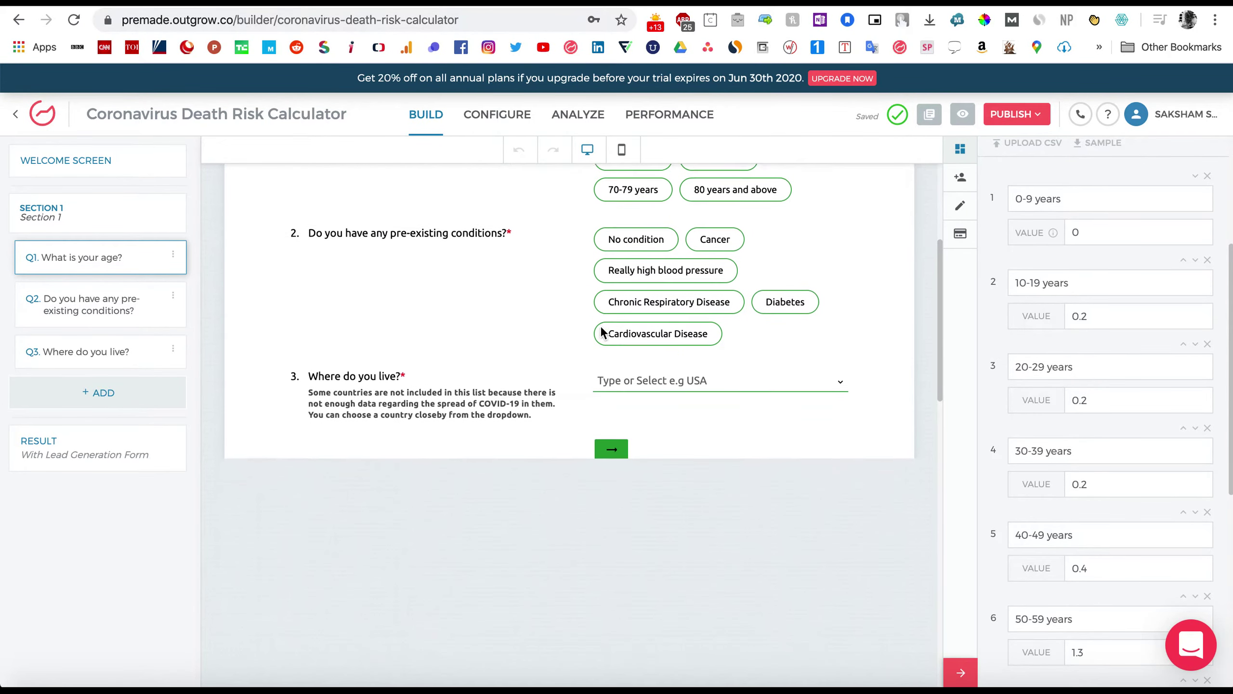
click(441, 393)
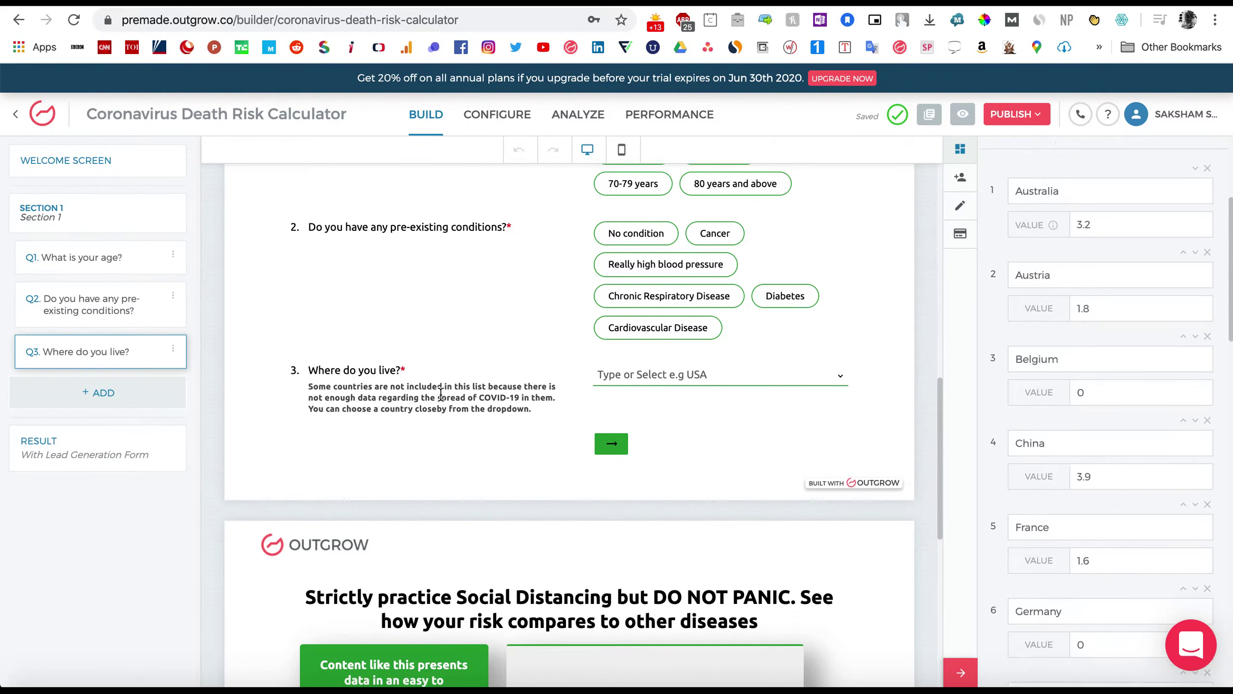
scroll(1069, 387, down, 6)
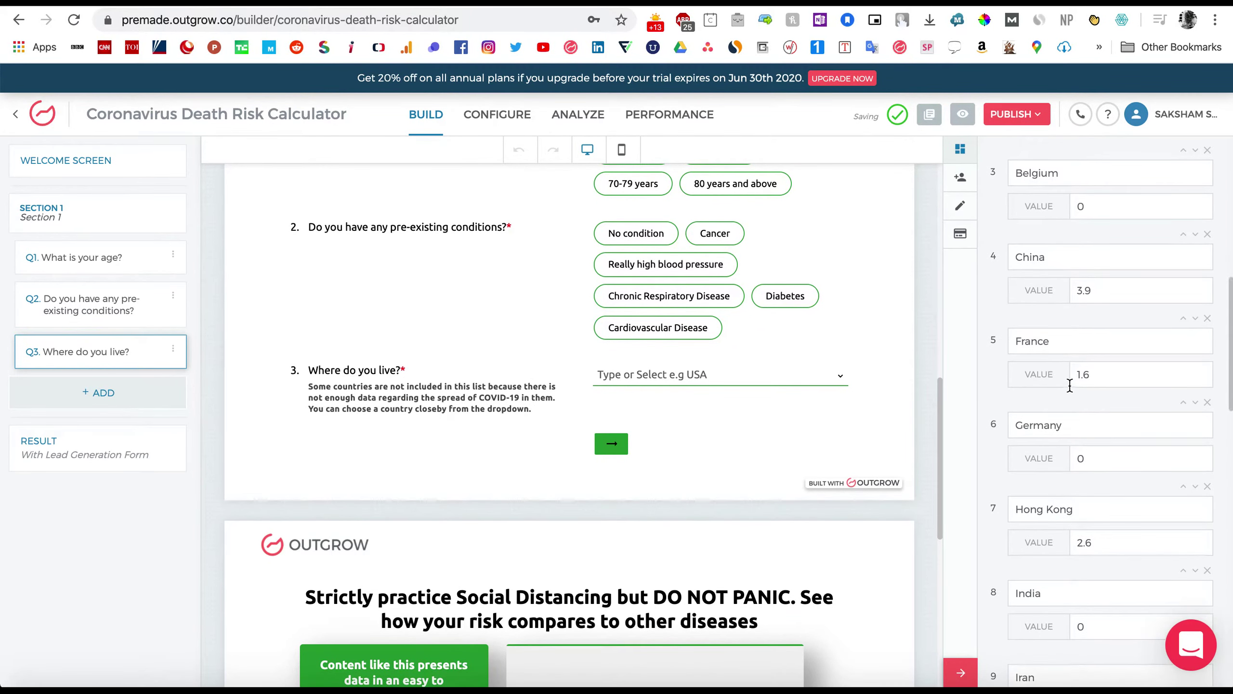
scroll(858, 379, up, 4)
scroll(1056, 391, up, 2)
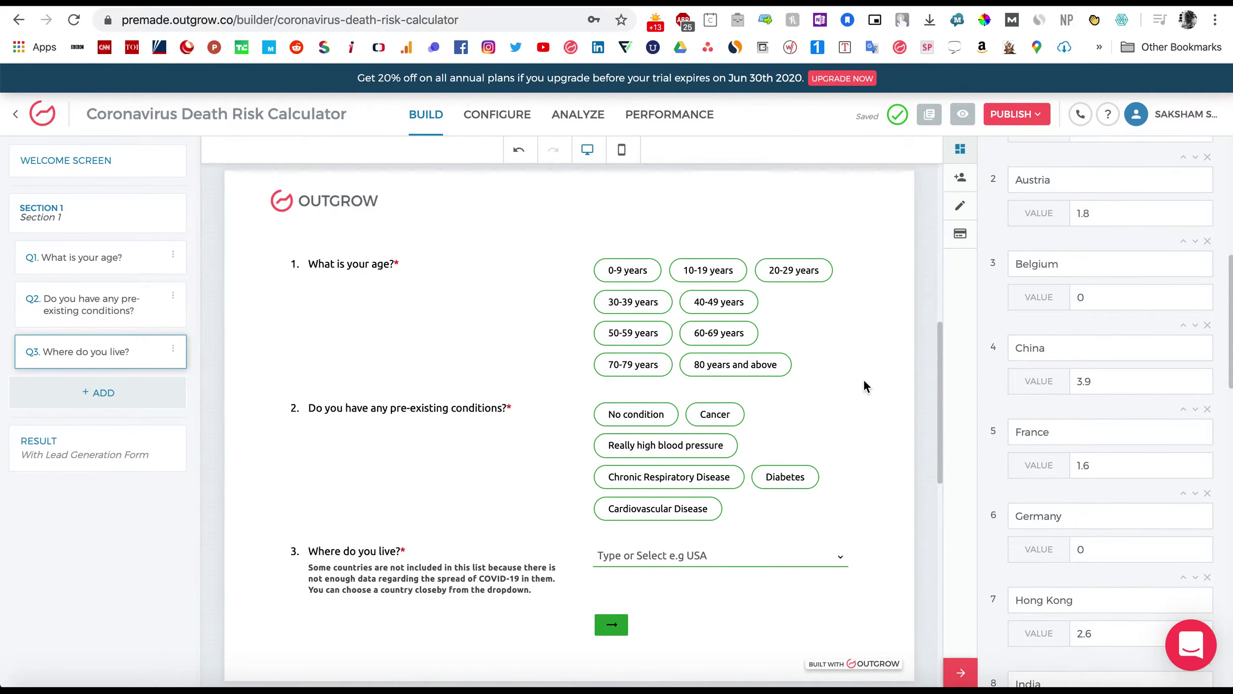
scroll(864, 387, down, 4)
scroll(864, 379, down, 4)
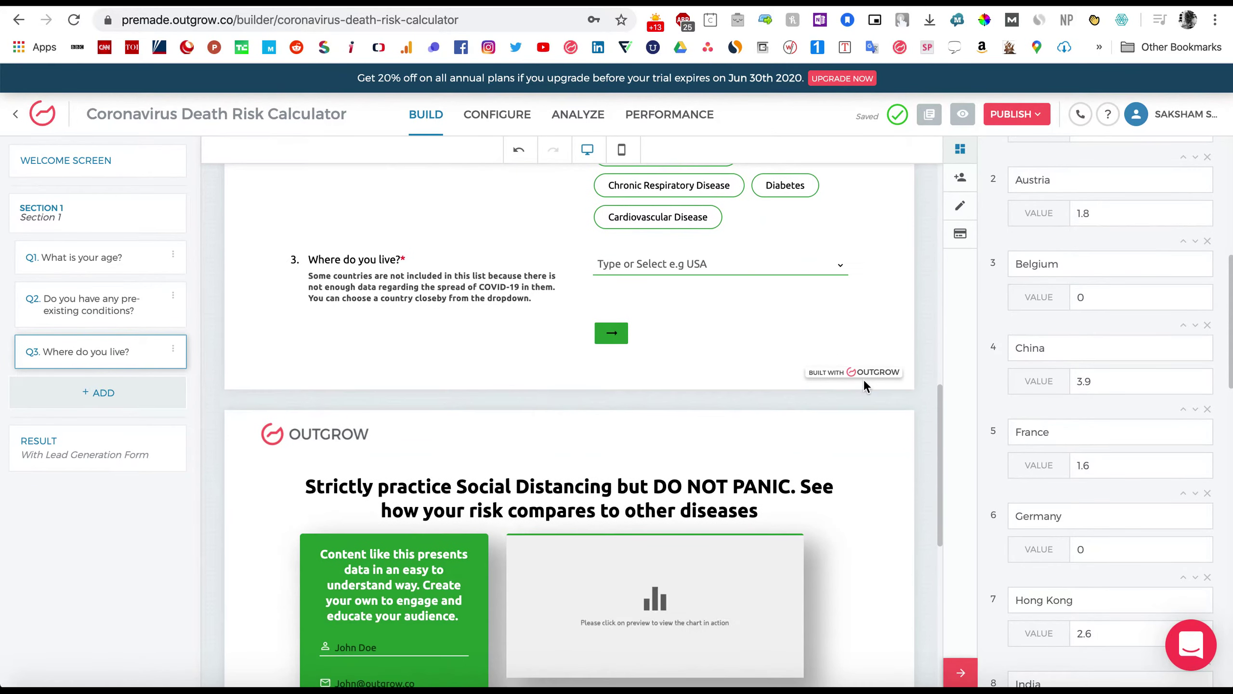
scroll(863, 379, up, 6)
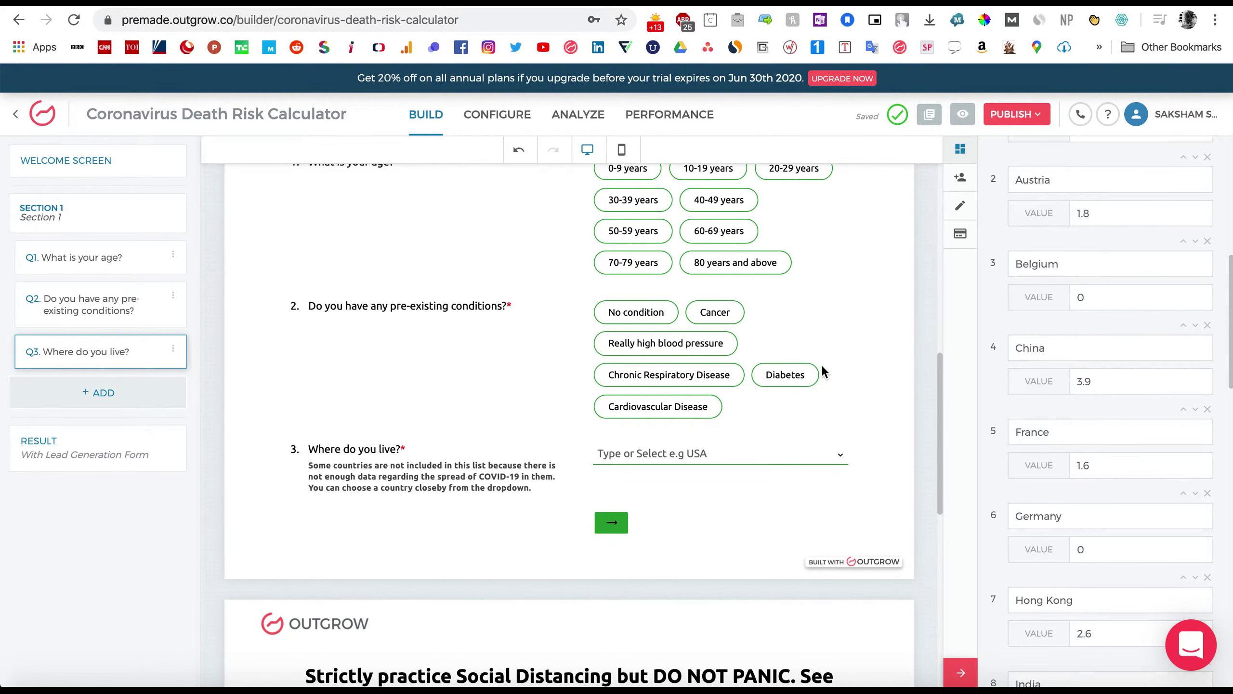
Scroll to the result page and show its results and formulas
scroll(823, 370, up, 3)
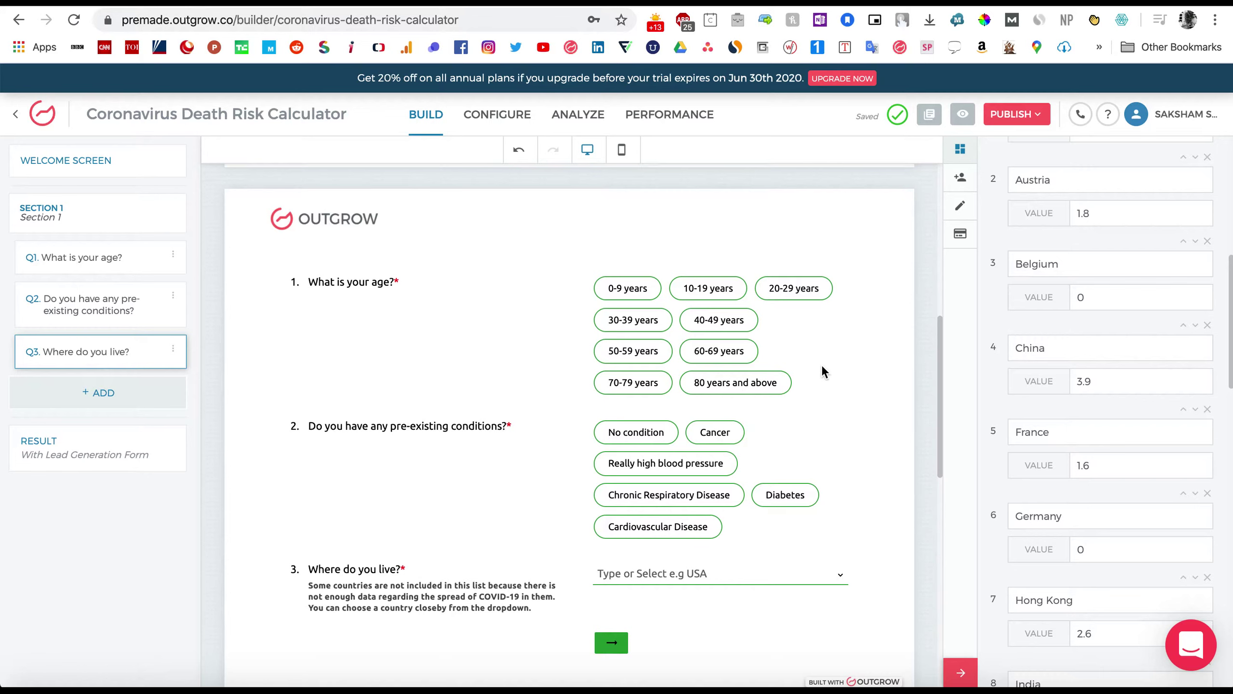
scroll(821, 365, down, 10)
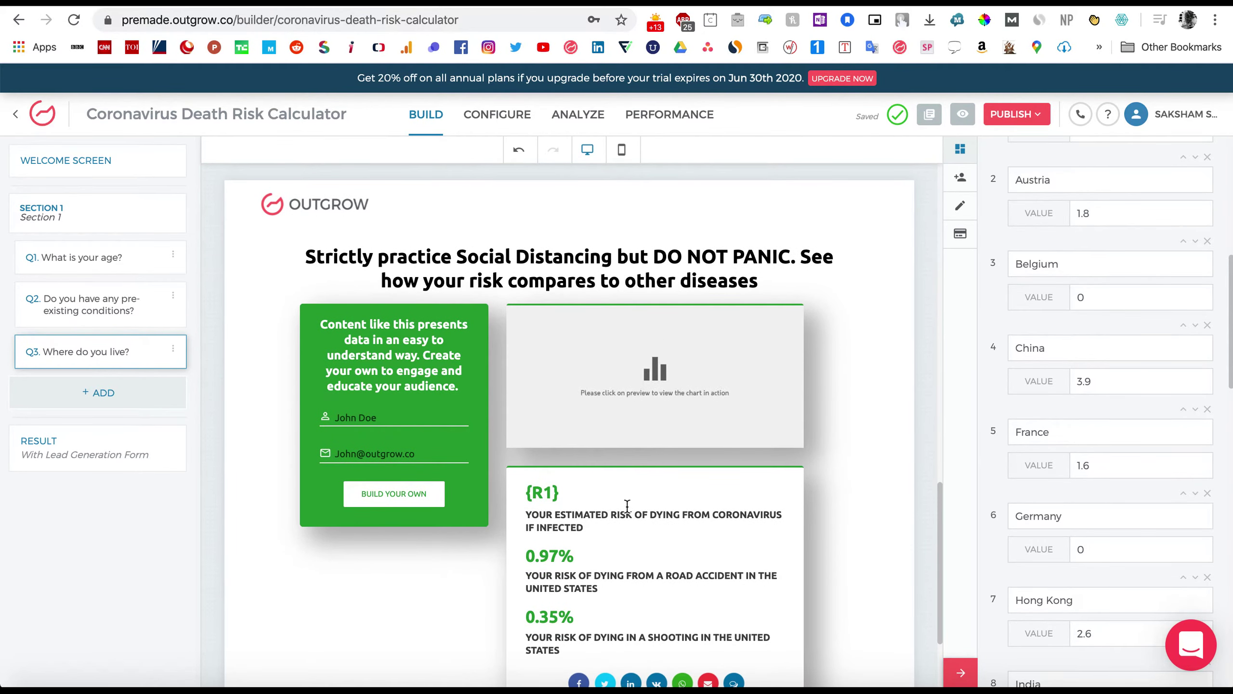
click(624, 263)
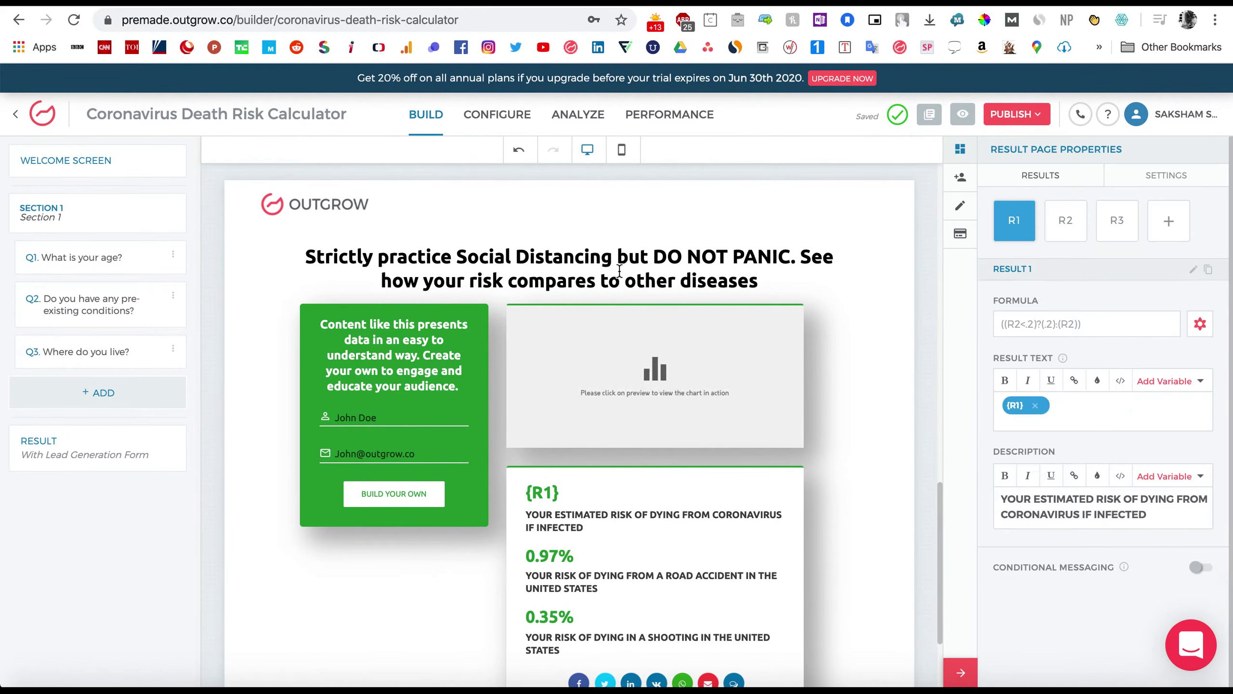
click(1064, 184)
Start a new formula for Result 3 beginning with the age answer Q1
click(1051, 227)
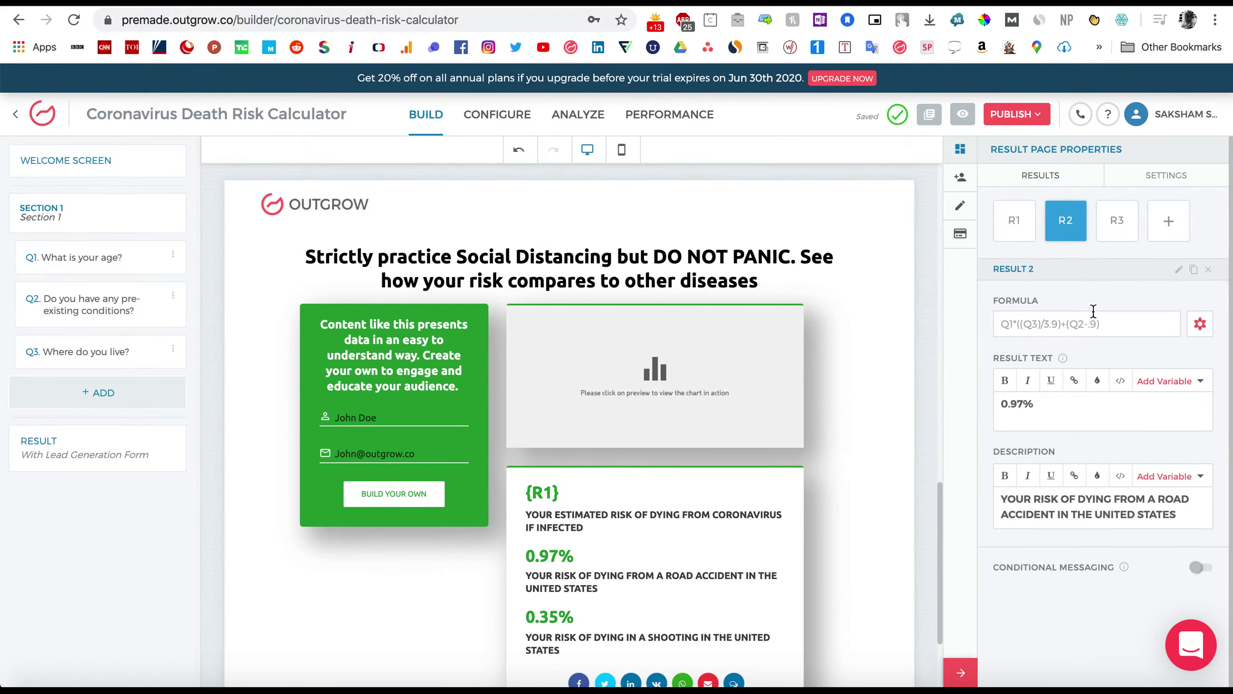
click(1115, 222)
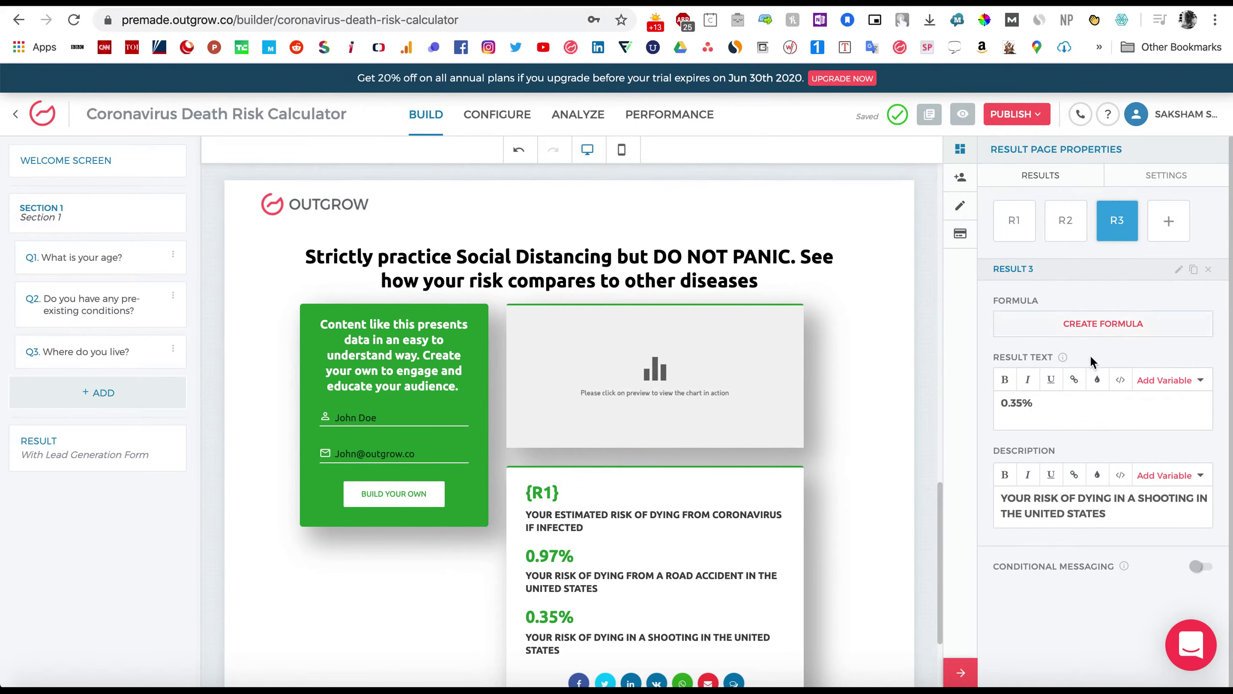
click(1112, 325)
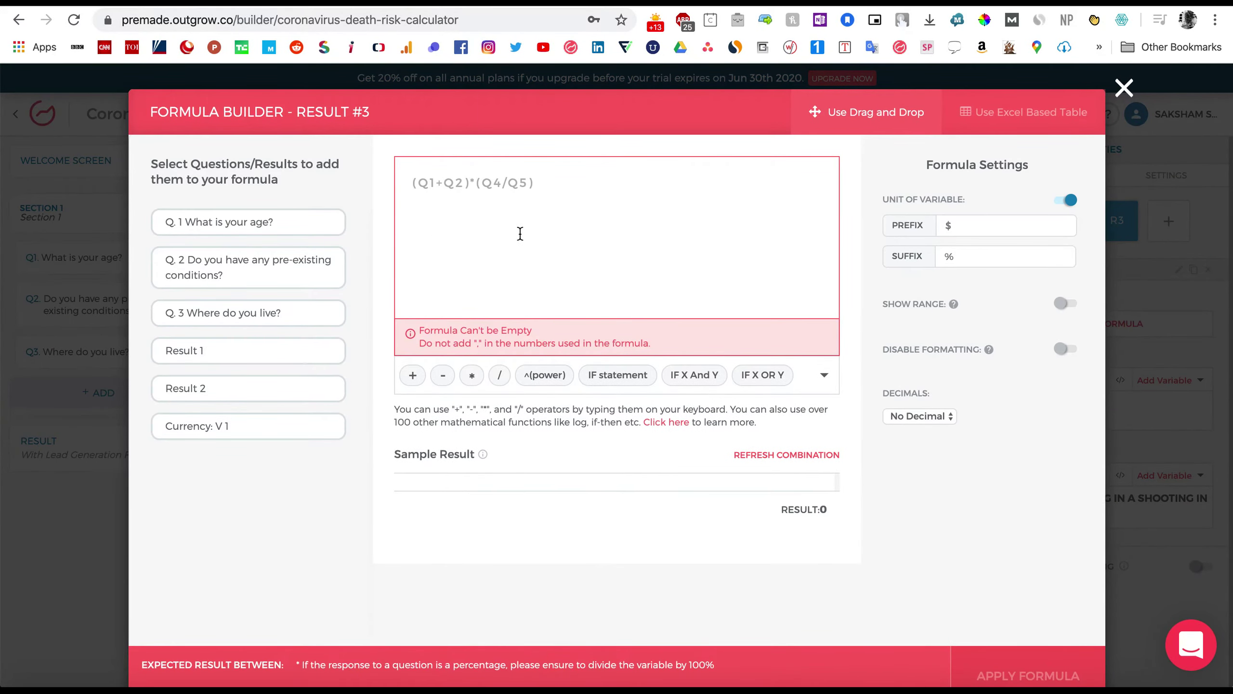
click(236, 224)
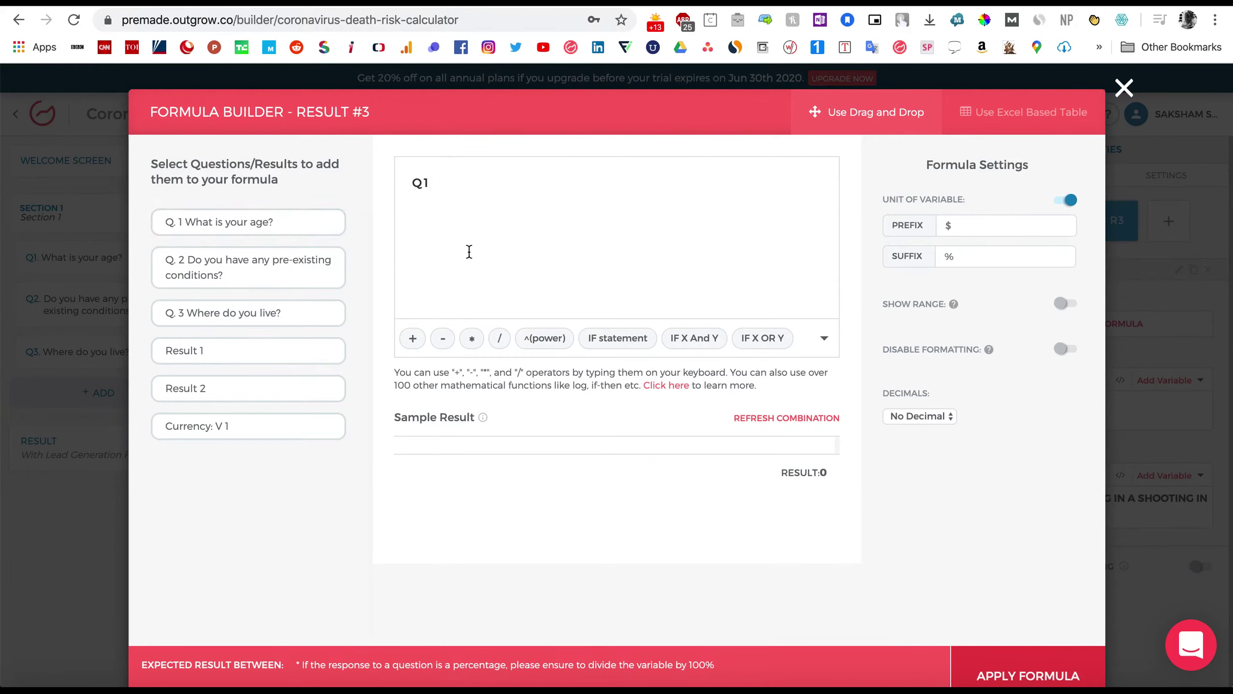
Extend Result 3's formula to Q1=3?2:1, then select the whole formula
text(=)
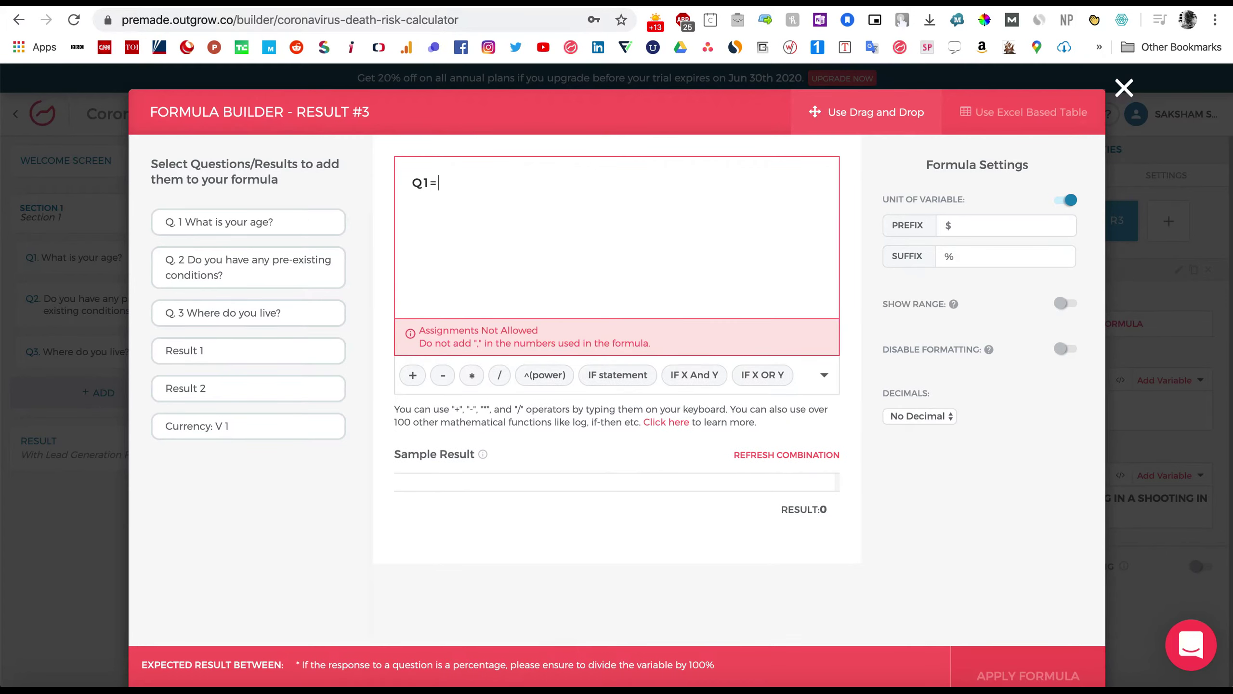
text(3?)
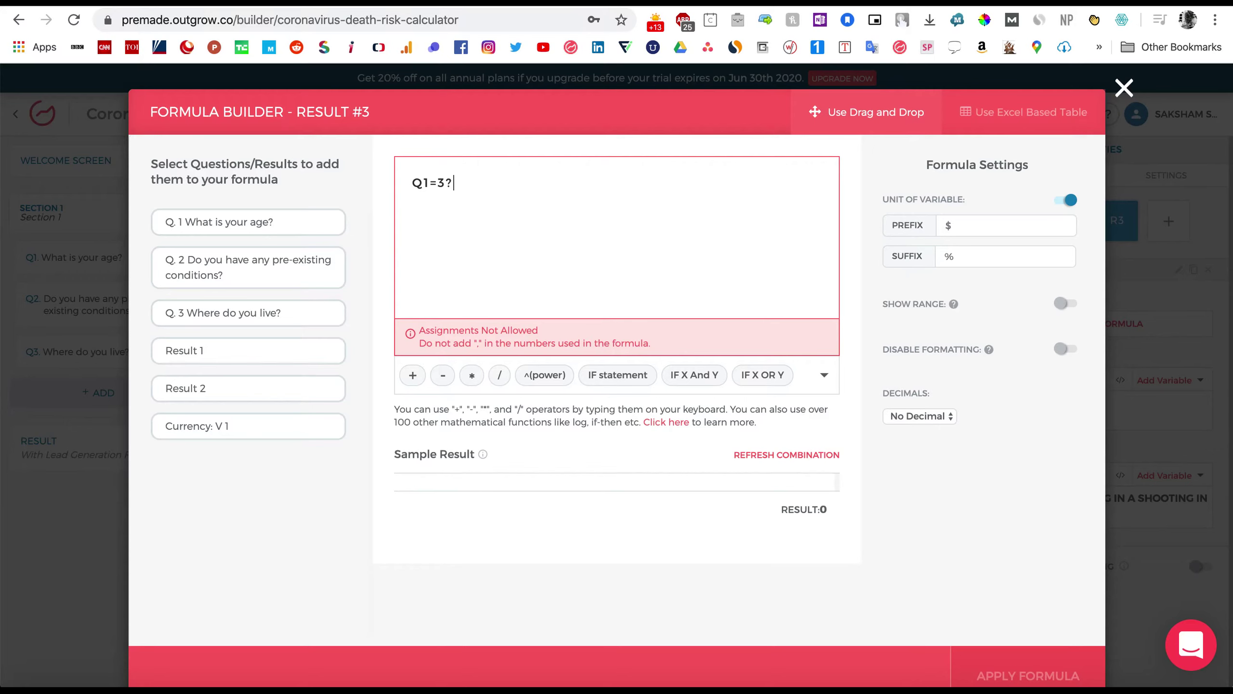
text(?2:)
text(1)
key(super+a)
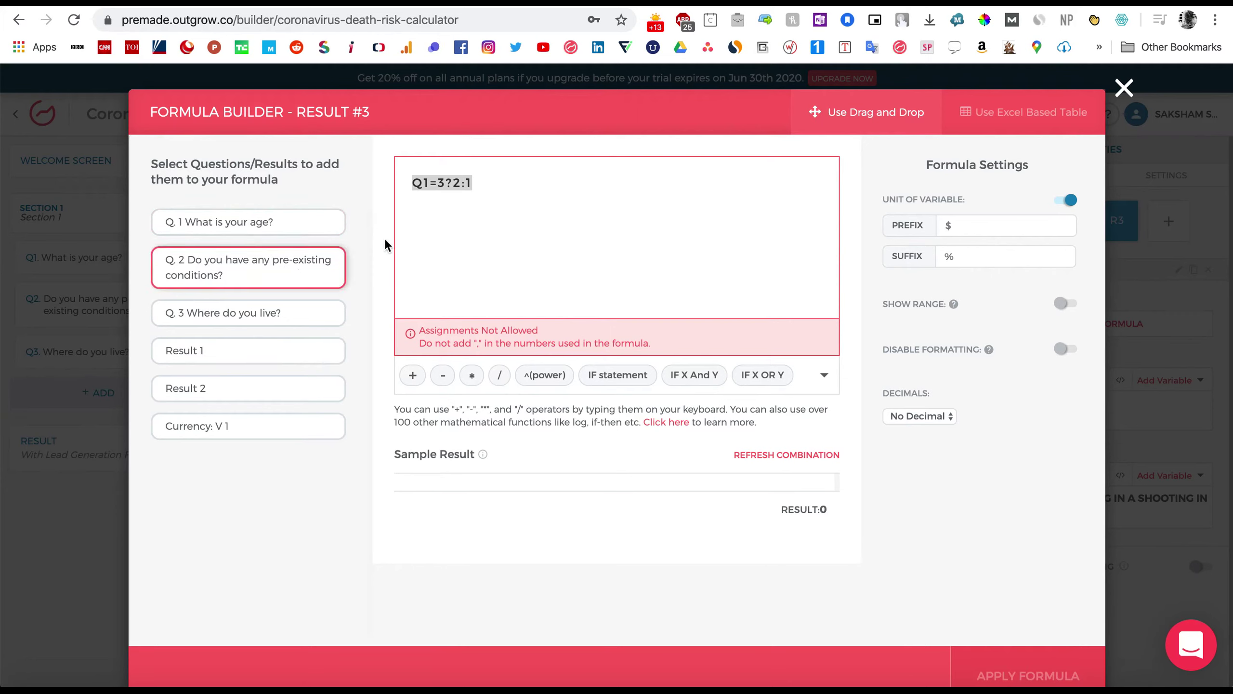
Replace the trailing 1 with the nested conditions Q1=4?7:Q=8?10:Q2=3?8:20
click(444, 174)
click(480, 188)
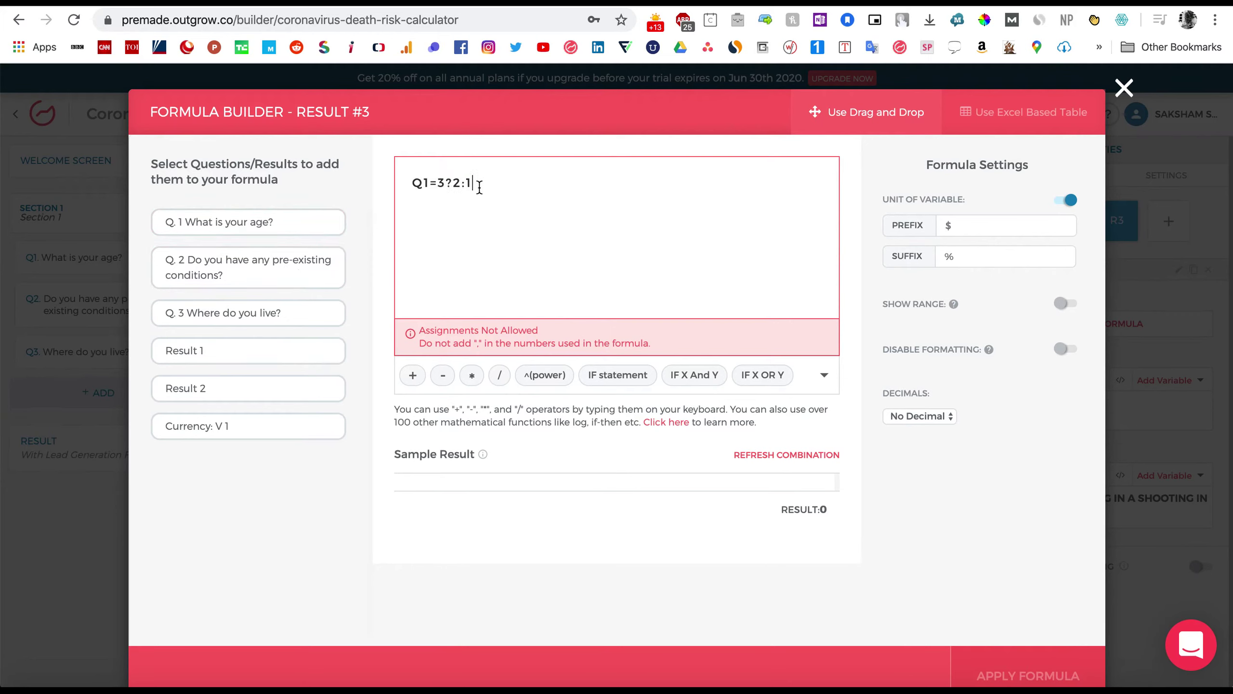
key(BackSpace)
text(Q1=4?7:Q=8?10:)
text(Q2=3)
key(BackSpace)
text(3)
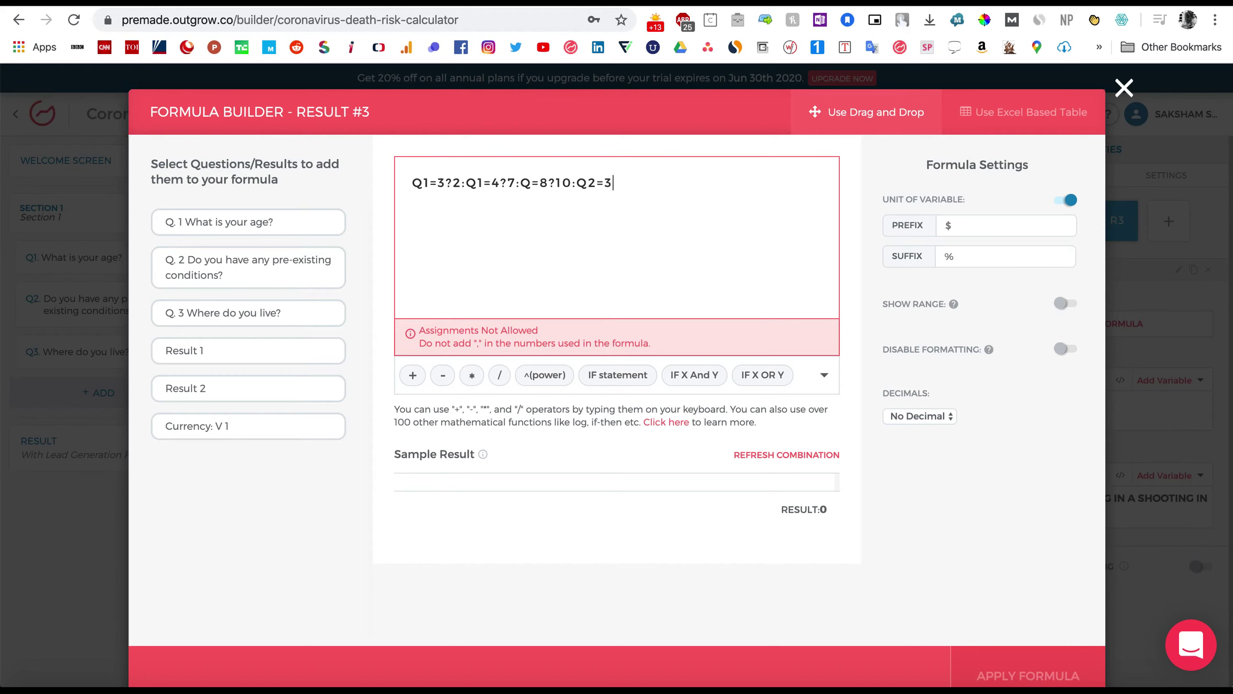
text(?8:20)
Close the Formula Builder without saving Result 3's formula
key(Escape)
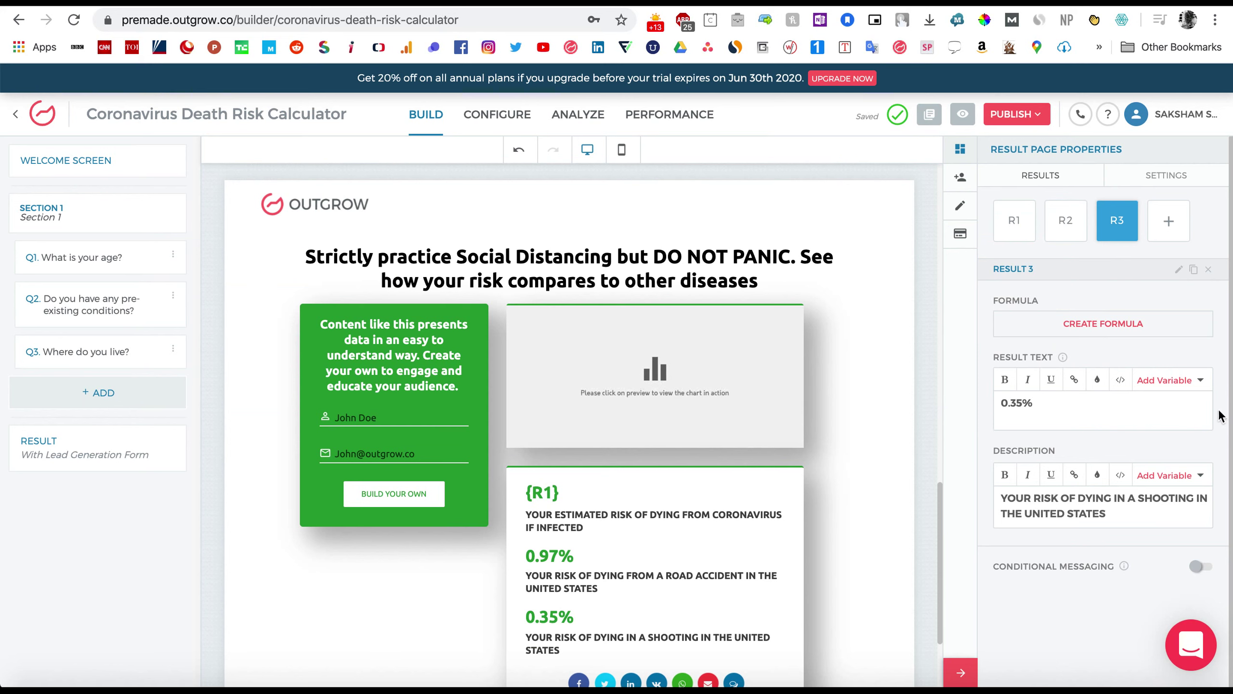